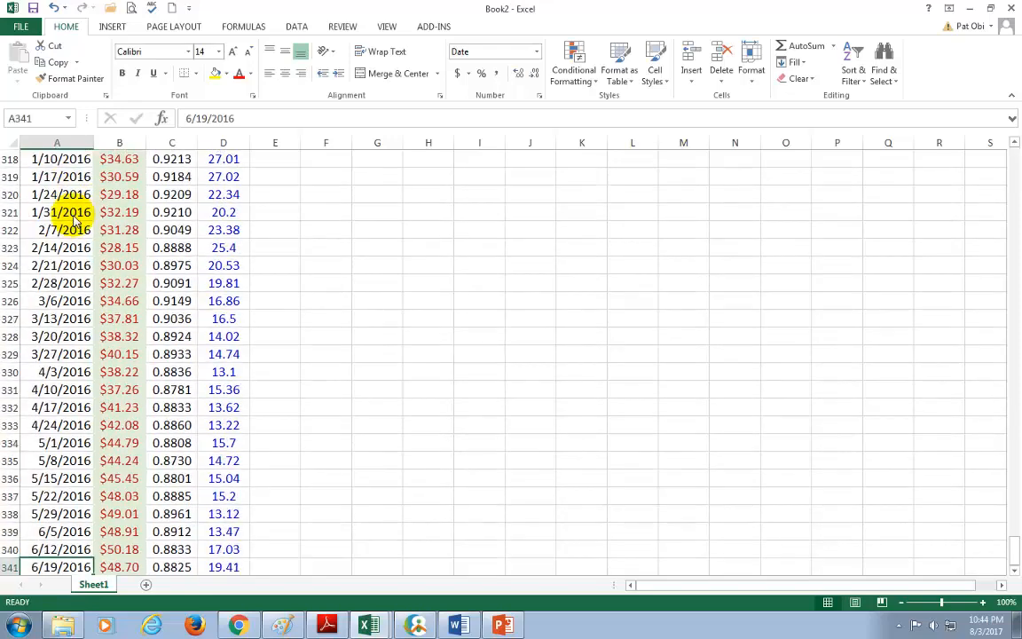
Step: Return to the start of the Excel price data, switch to EViews and open the oil series from the workfile
key(Up)
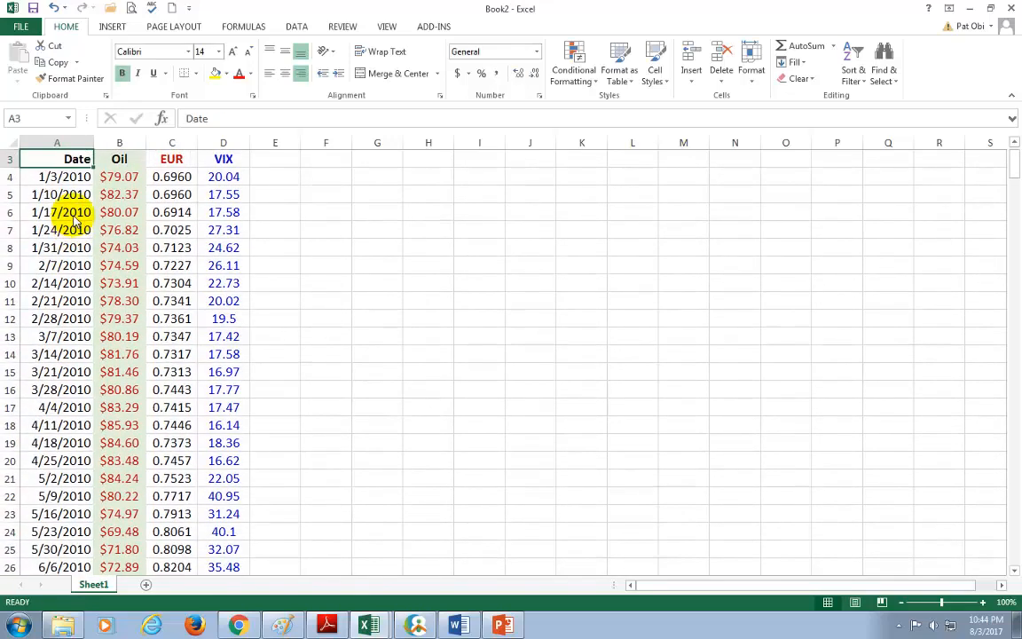
scroll(97, 220, up, 1)
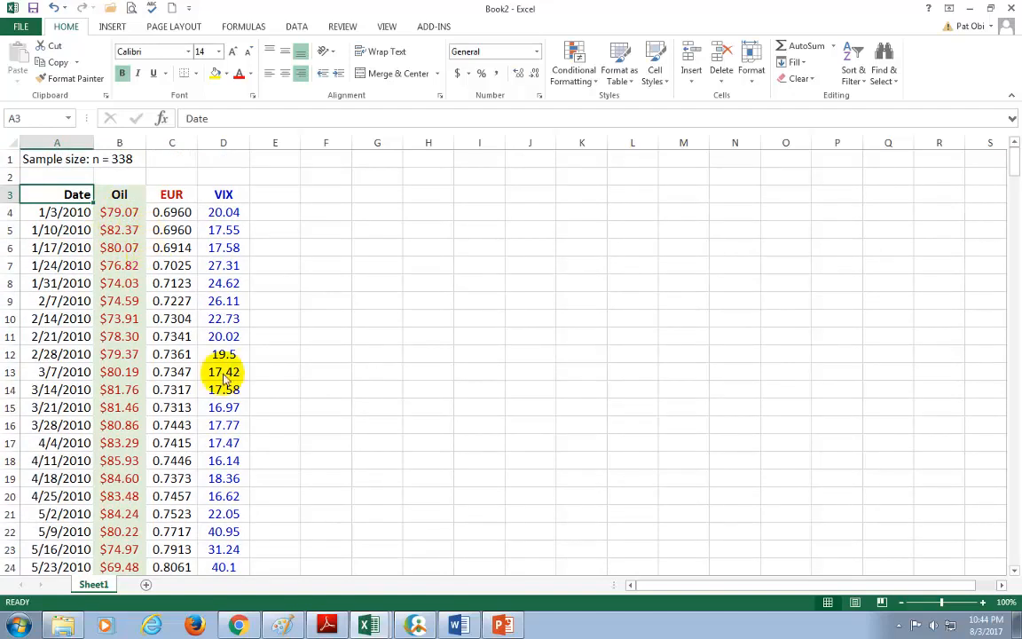
click(417, 626)
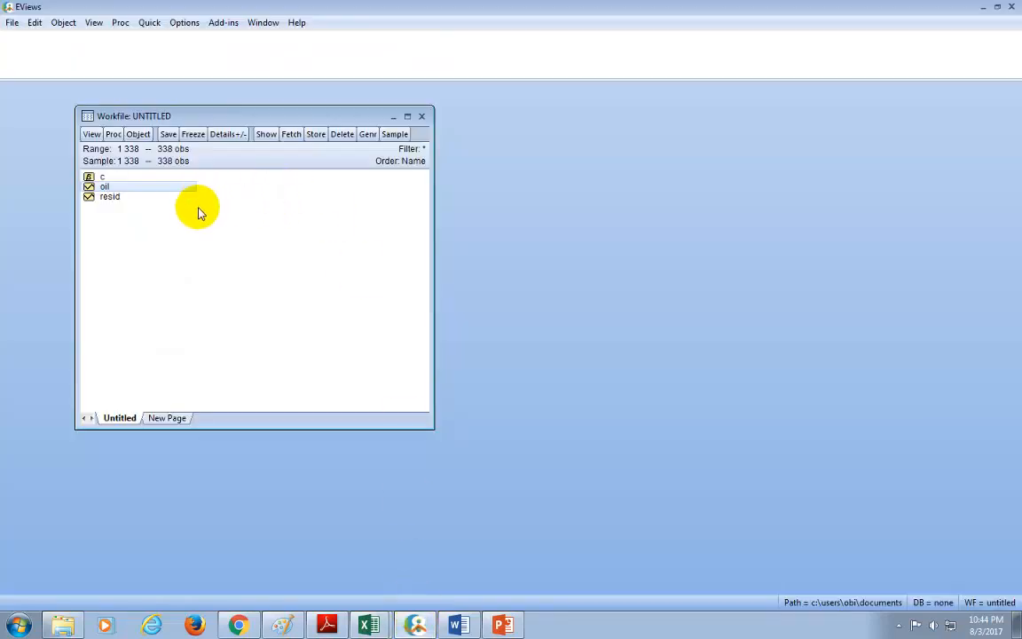
click(106, 187)
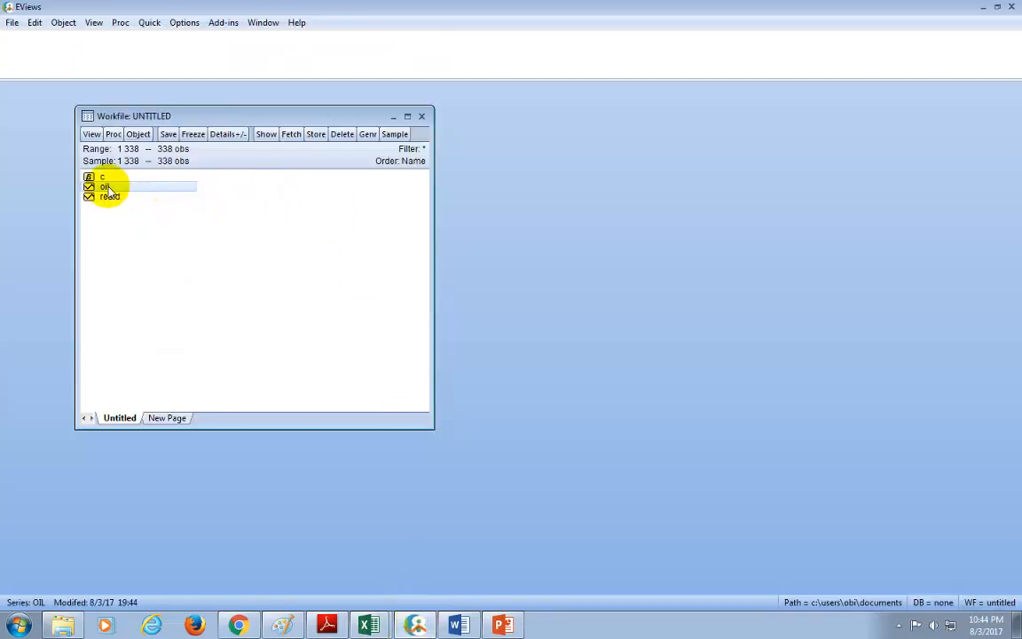
double_click(107, 187)
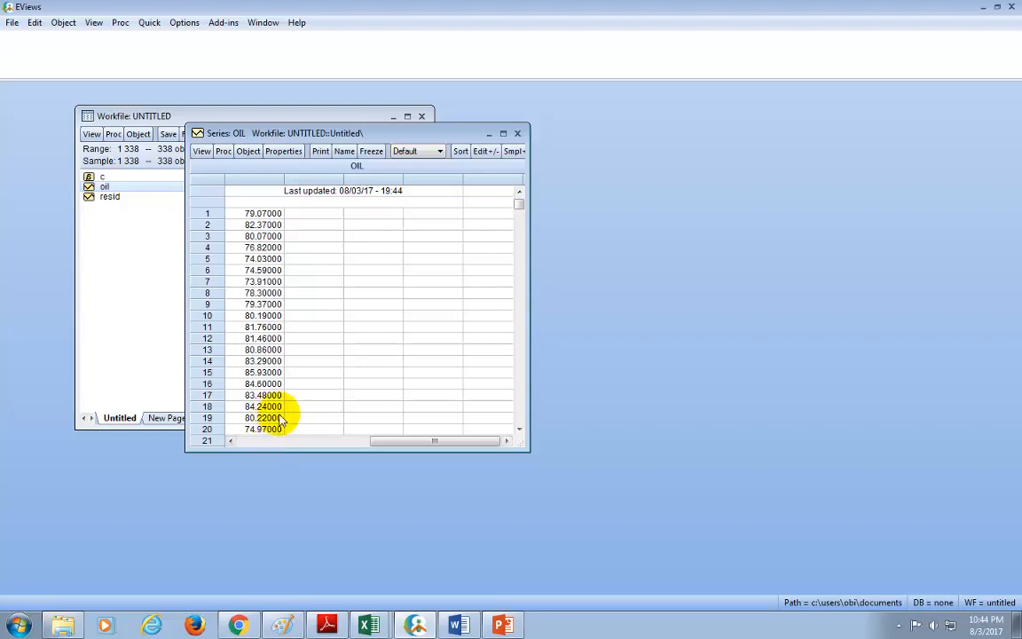
click(150, 26)
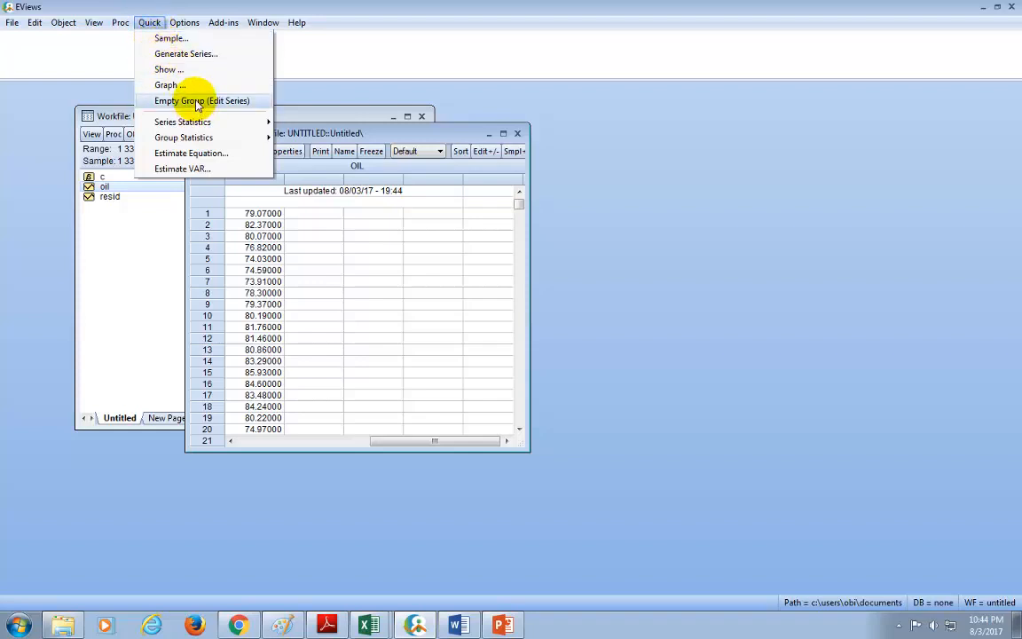
mouse_move(190, 140)
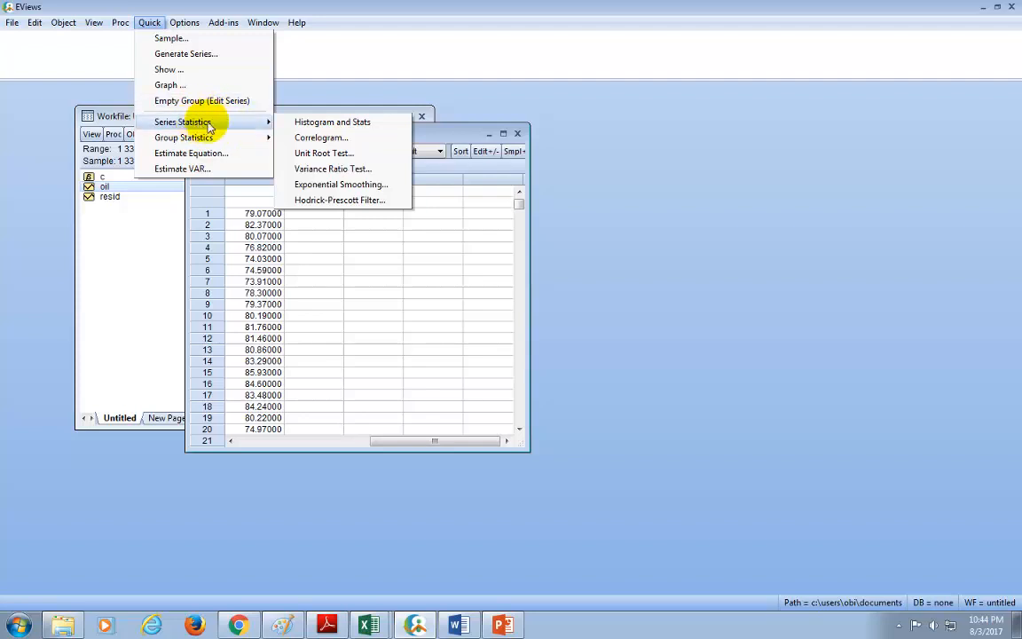
click(317, 155)
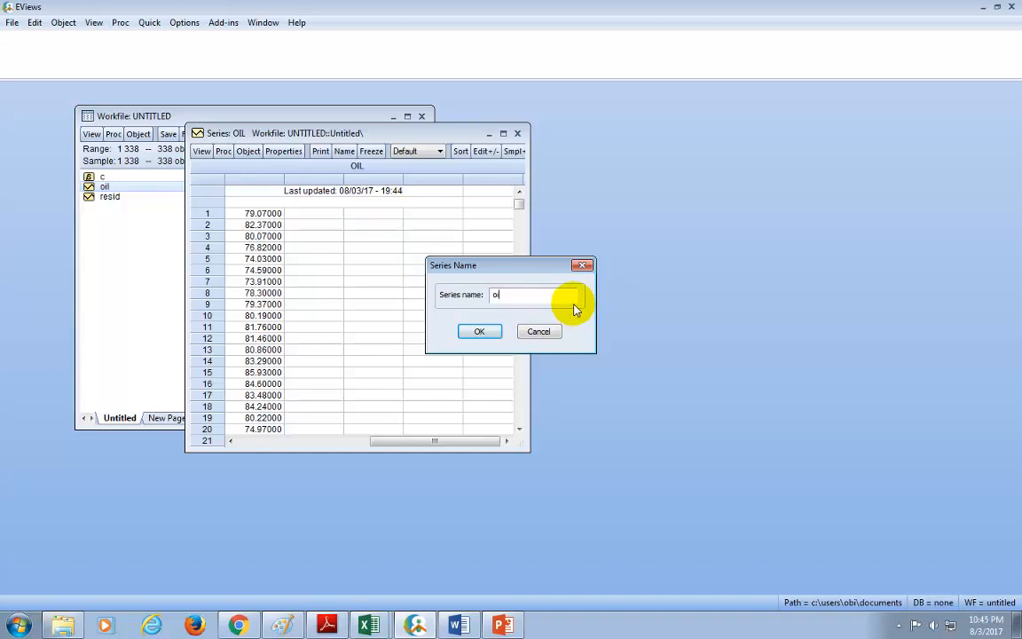
click(479, 331)
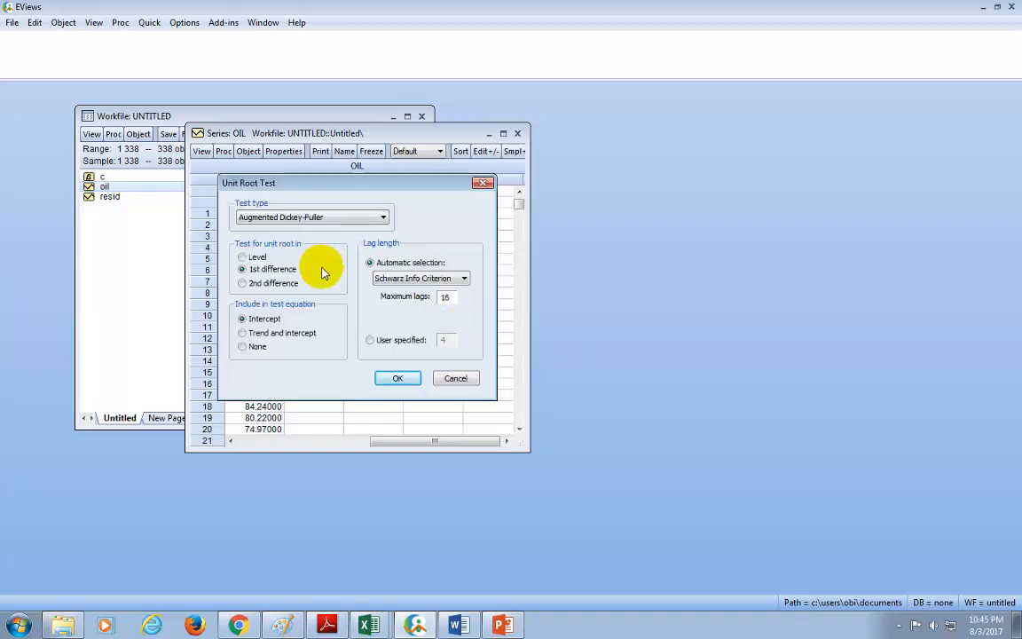
click(381, 219)
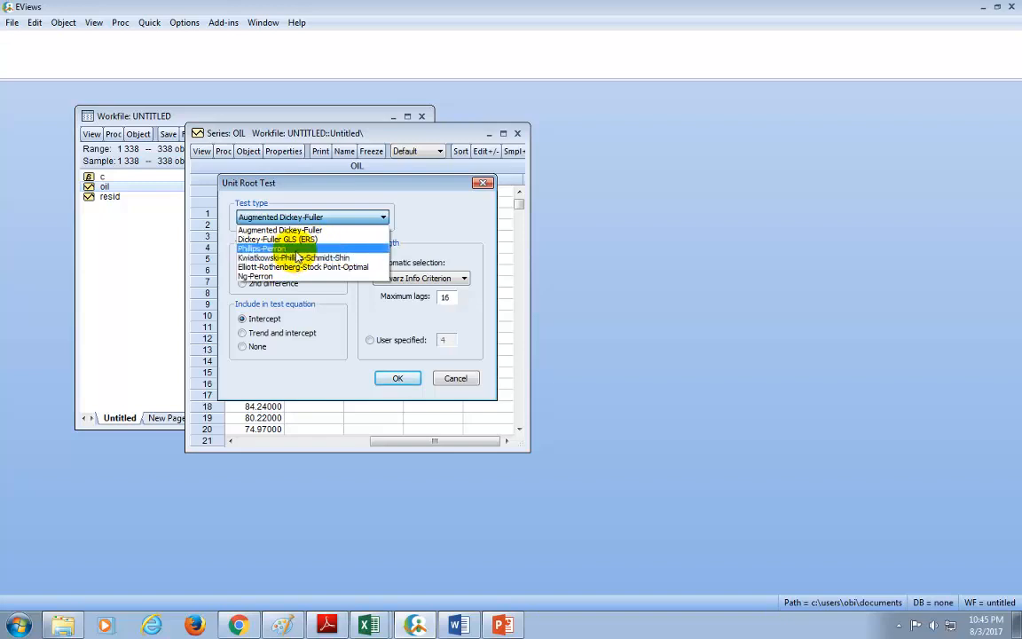
click(422, 238)
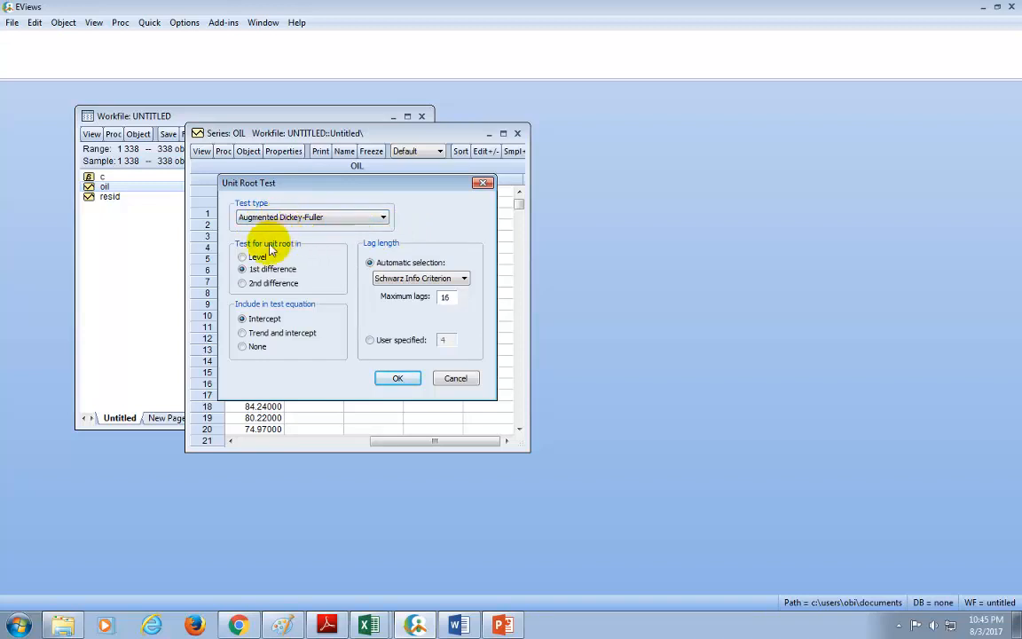
click(241, 257)
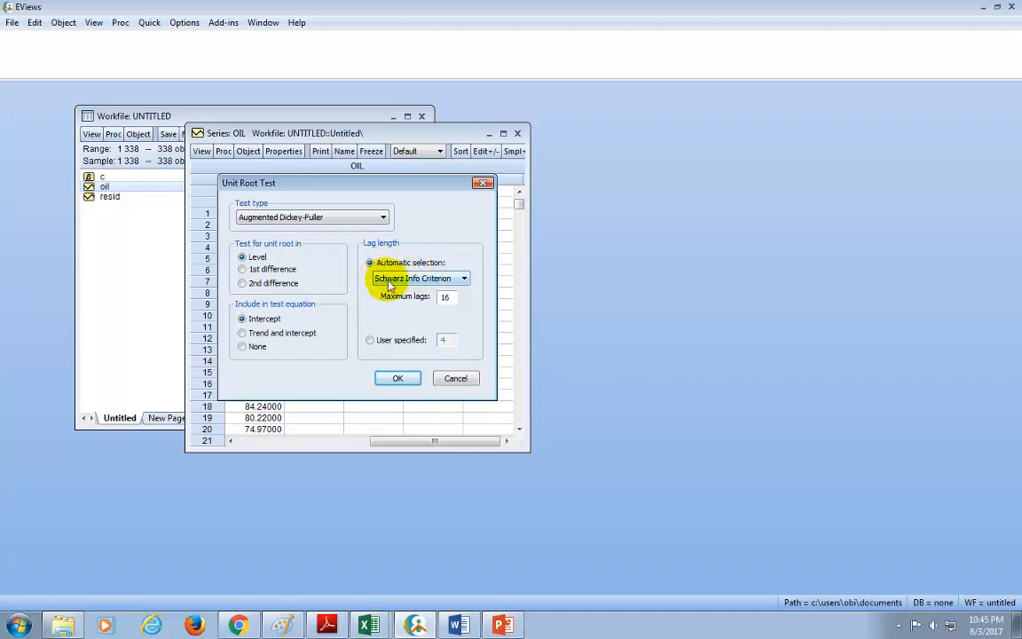
click(465, 279)
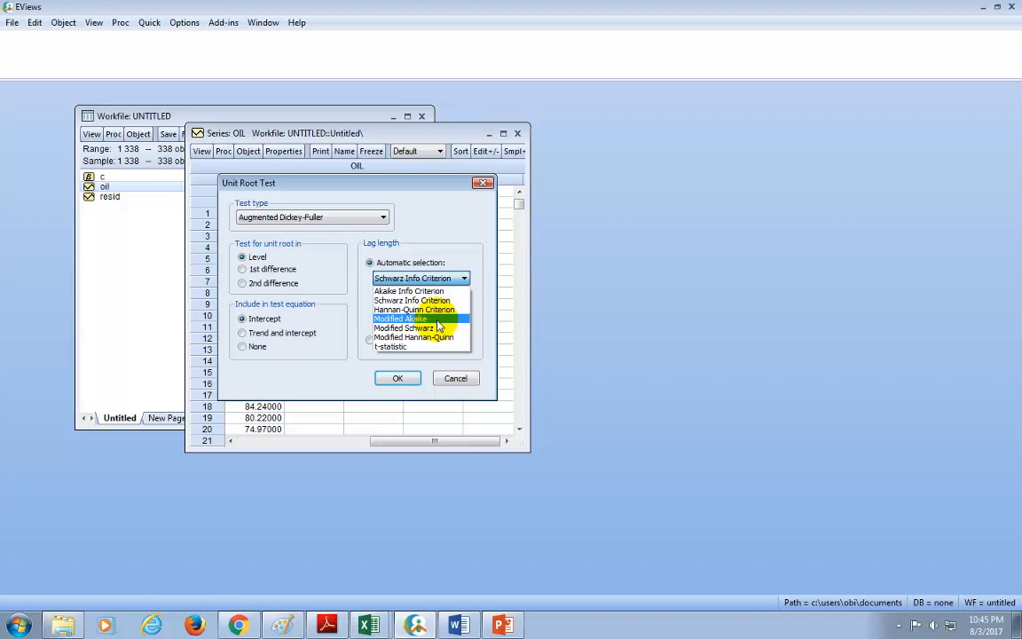
click(473, 242)
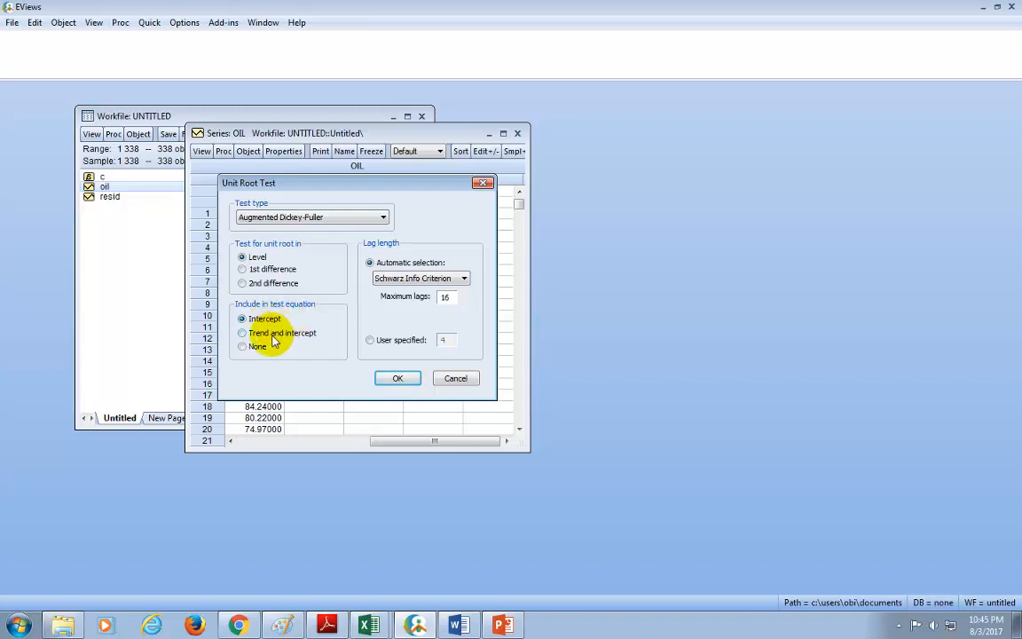
drag(316, 188, 460, 192)
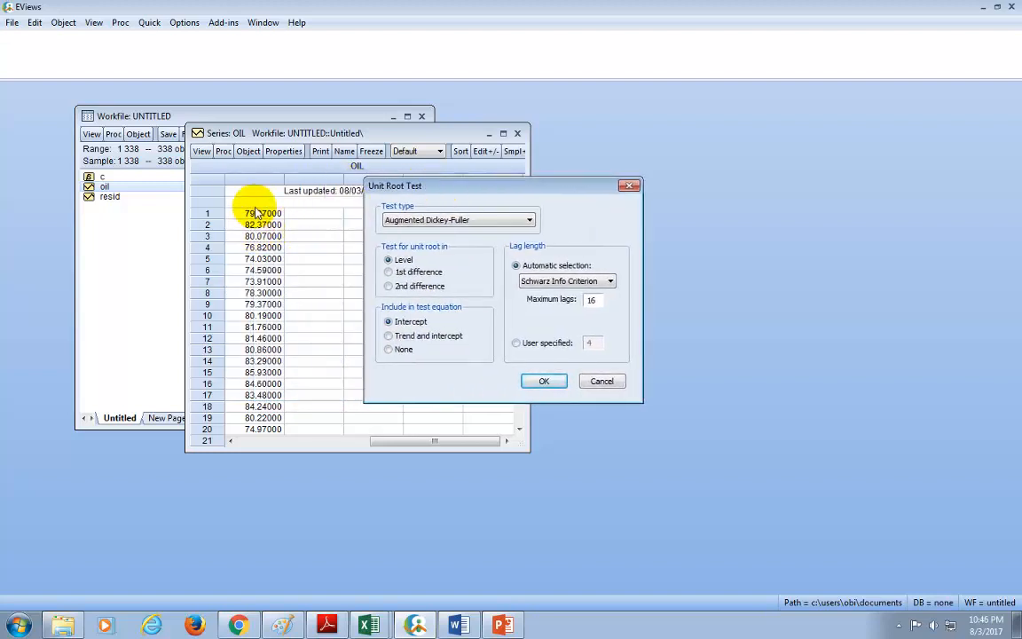
click(596, 382)
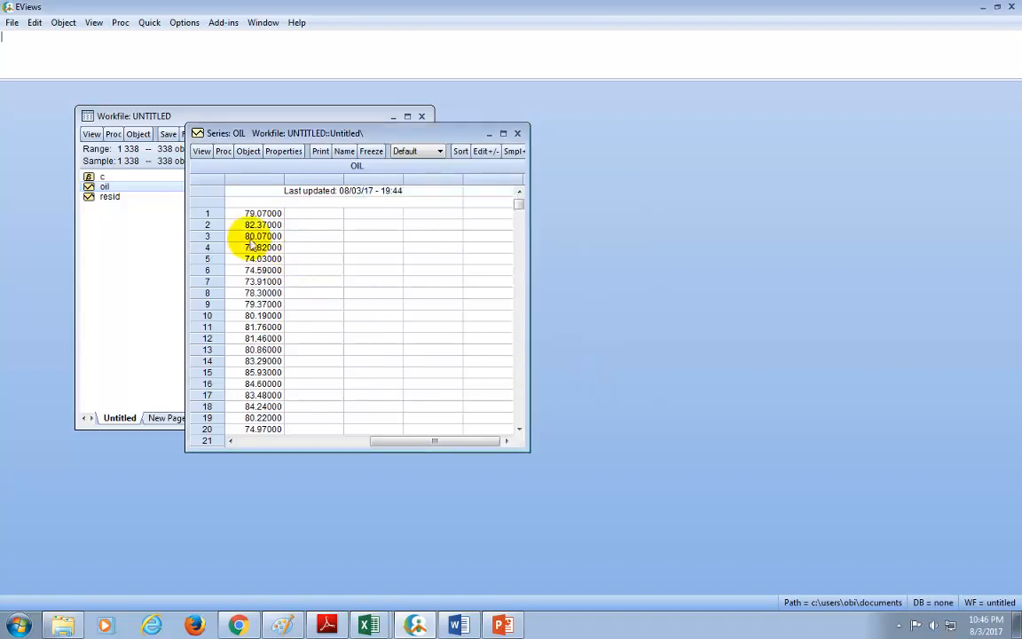
Step: Plot the oil series' raw data as a basic Line & Symbol graph, and close the series window
click(204, 153)
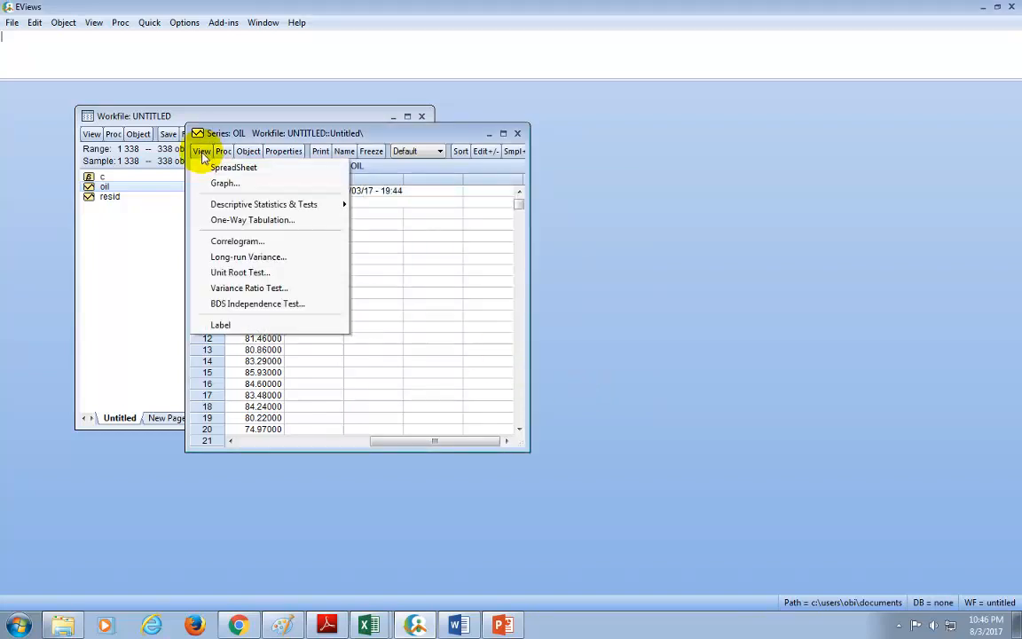
click(224, 183)
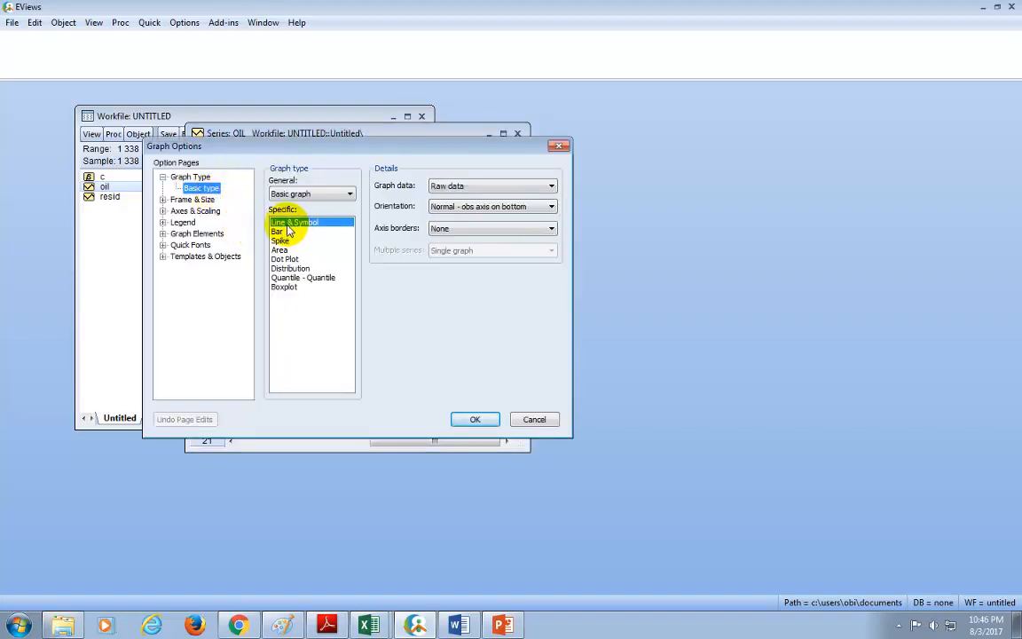
click(470, 418)
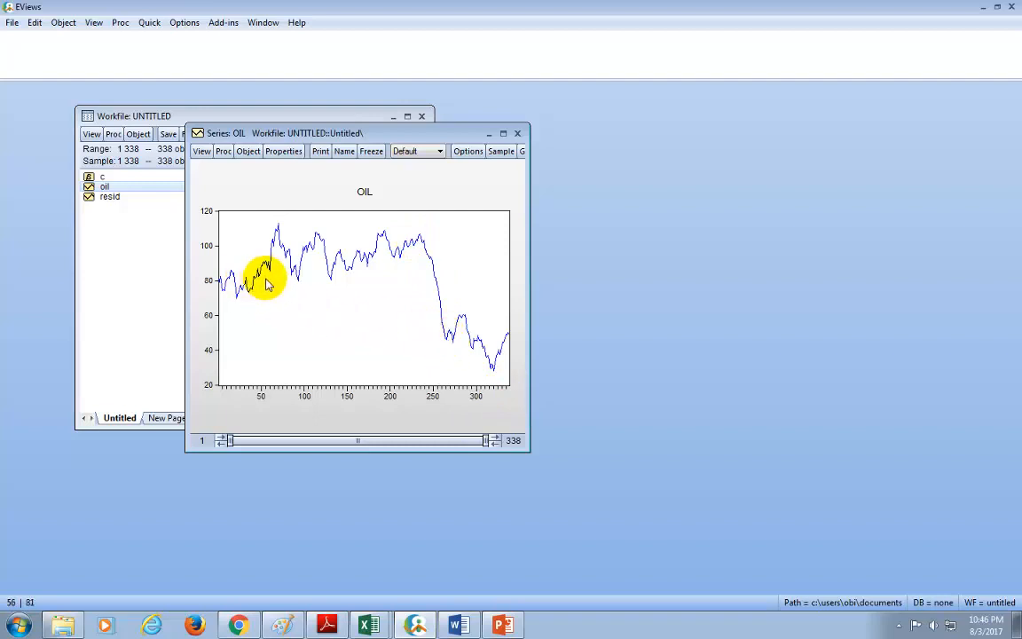
click(517, 133)
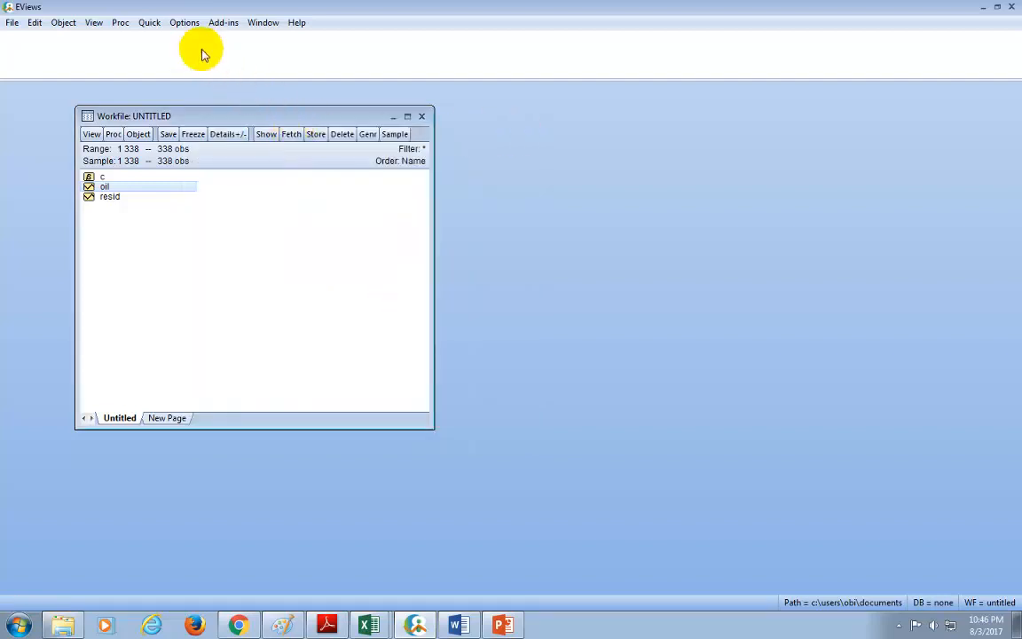
Step: Run an Augmented Dickey-Fuller unit root test on oil in level, with intercept and automatic Schwarz Info Criterion lag selection up to 16 lags
click(149, 23)
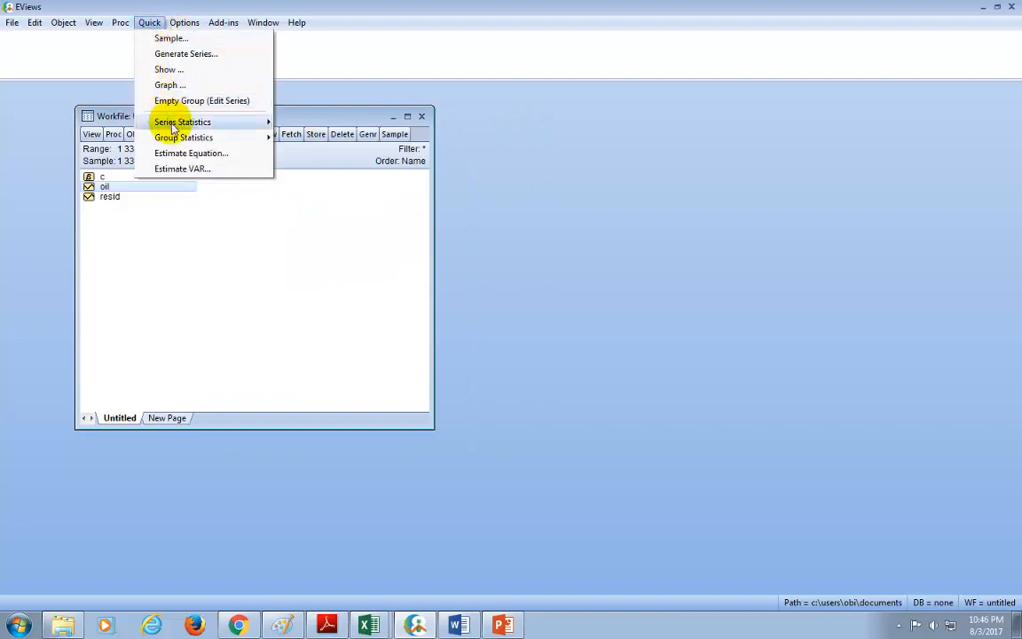
mouse_move(174, 127)
click(305, 154)
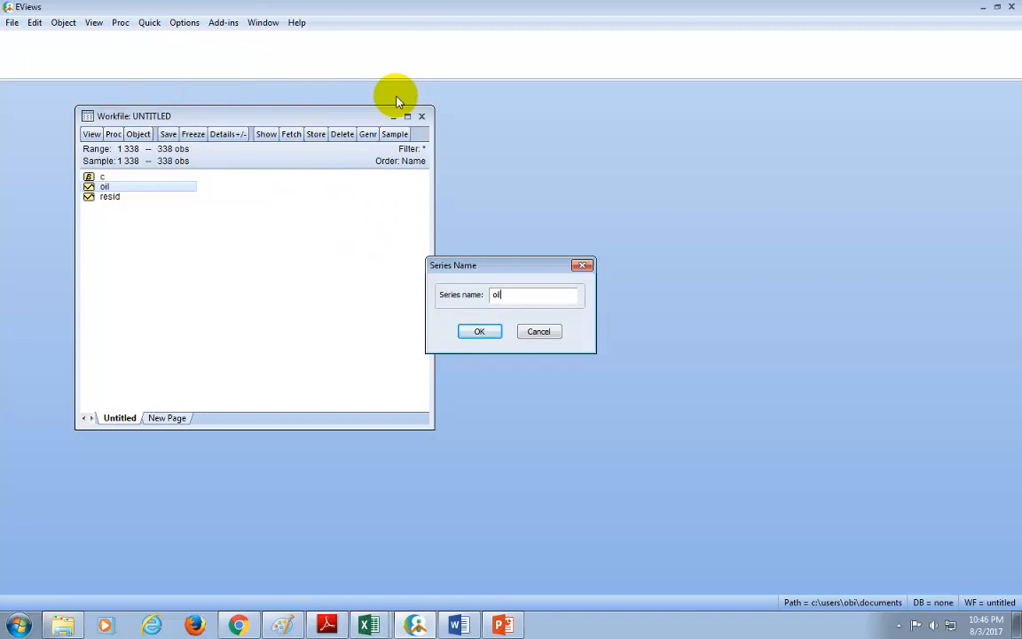
click(479, 332)
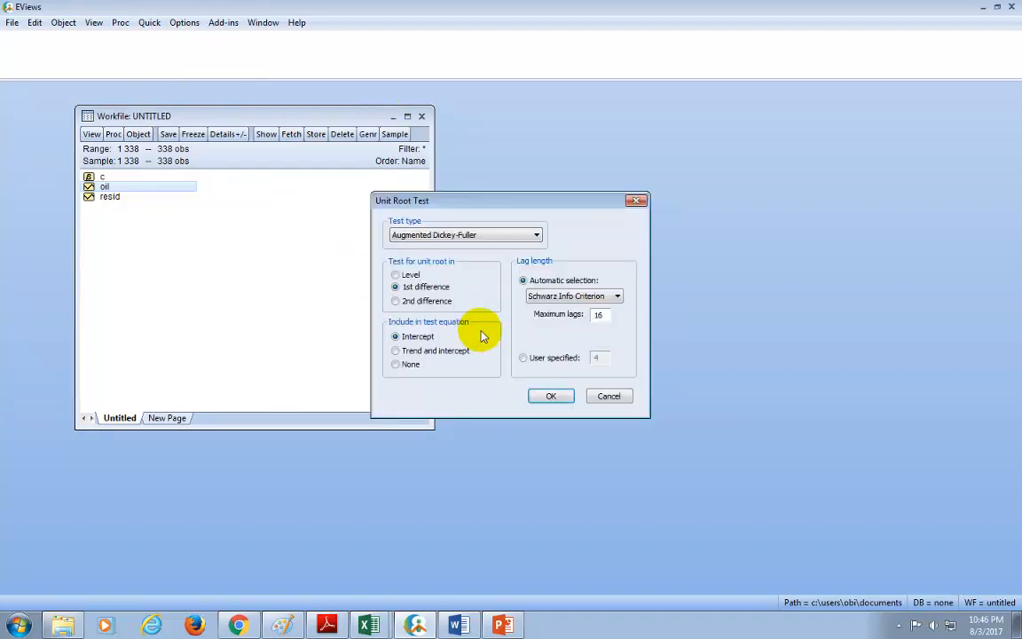
click(396, 276)
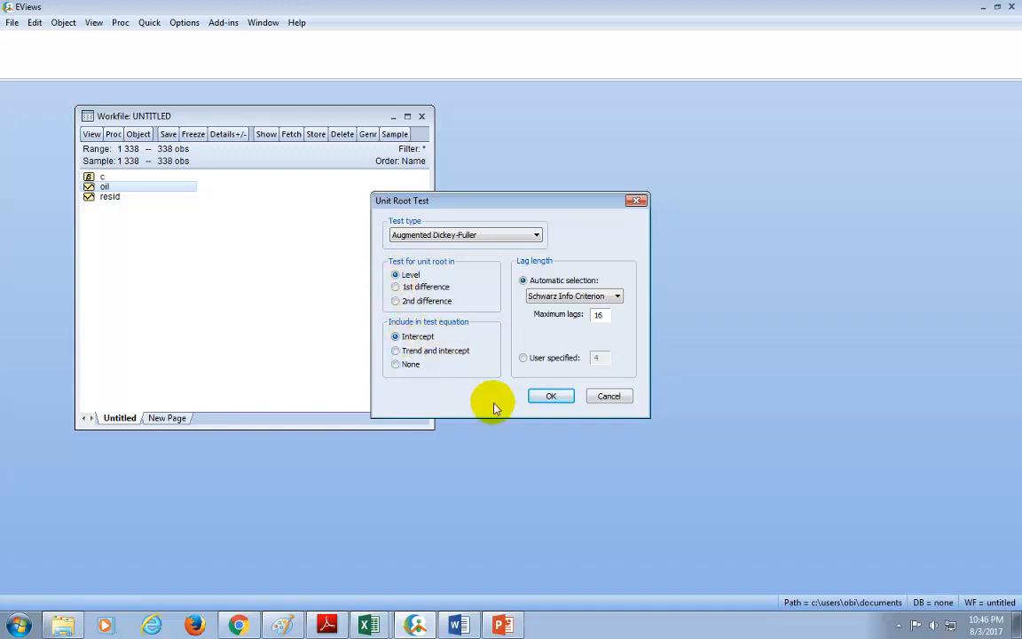
click(550, 396)
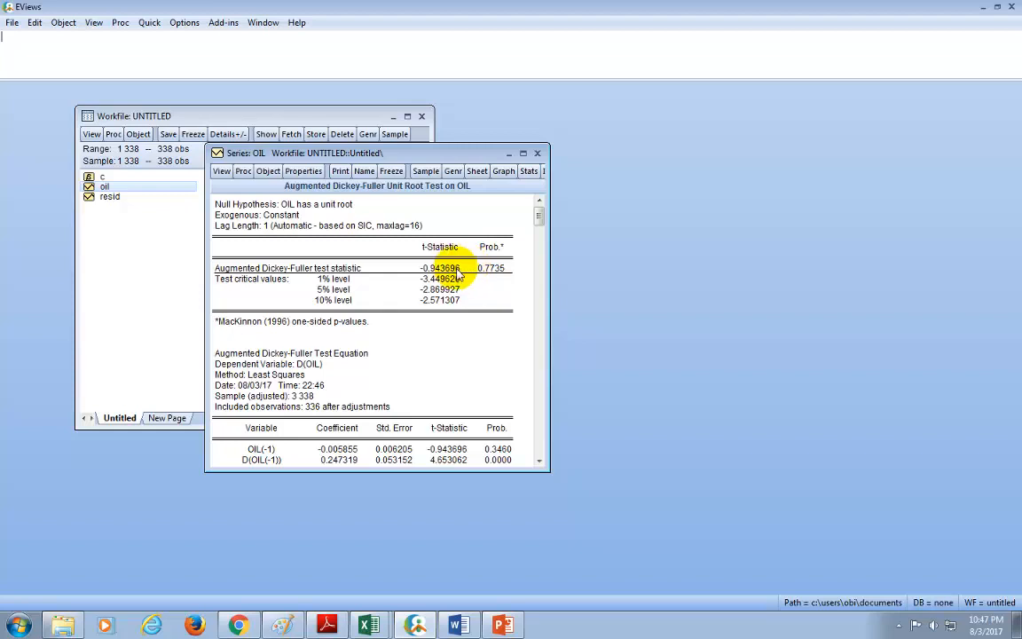
Step: Run the Augmented Dickey-Fuller test on oil in 1st difference with intercept and Schwarz lag selection, and close the results window
click(148, 23)
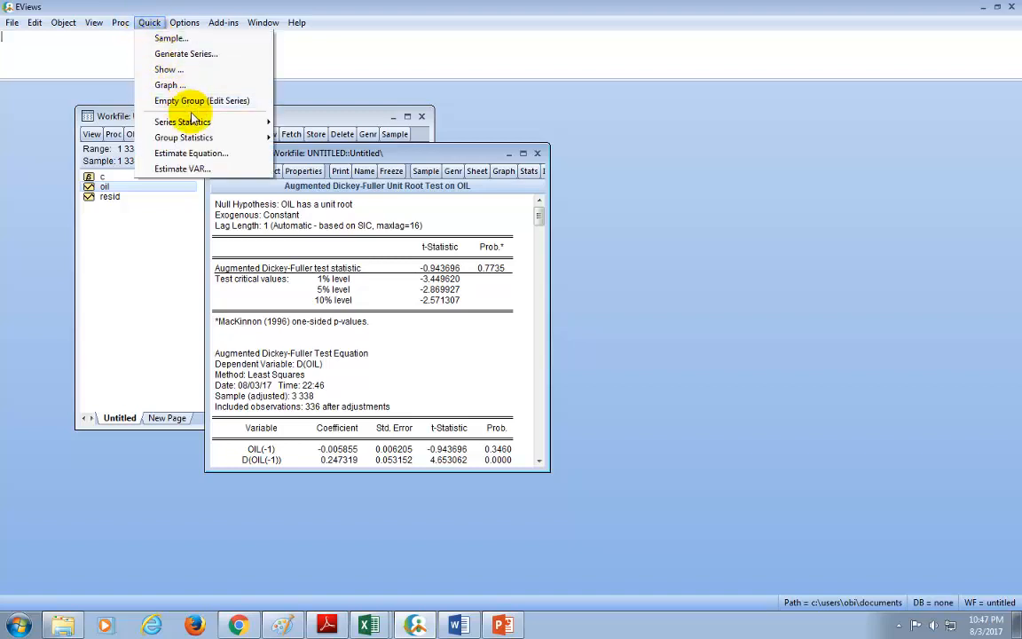
mouse_move(213, 127)
click(321, 153)
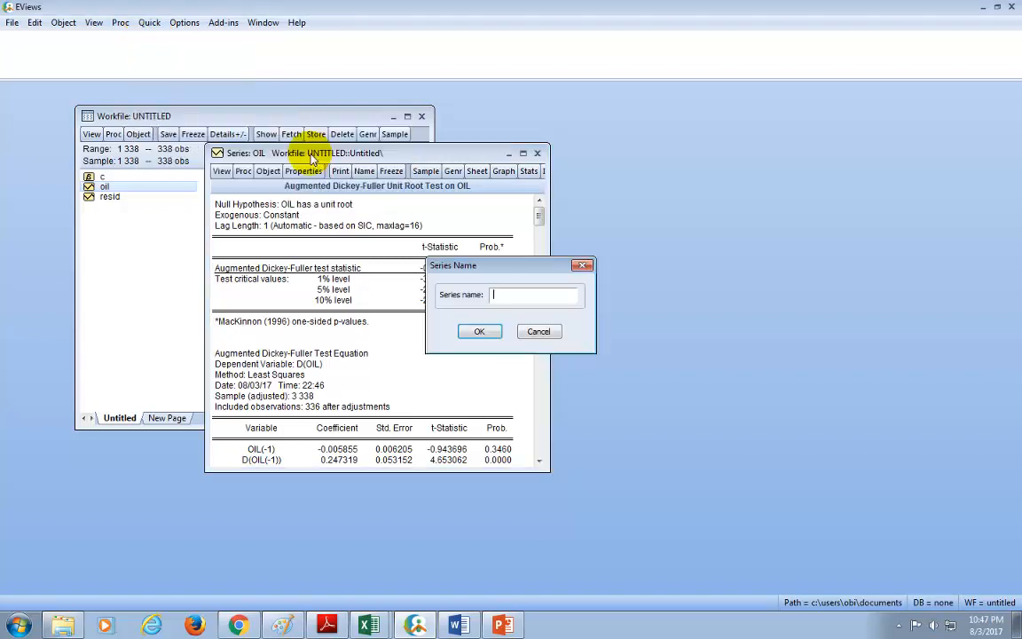
text(oil)
click(479, 331)
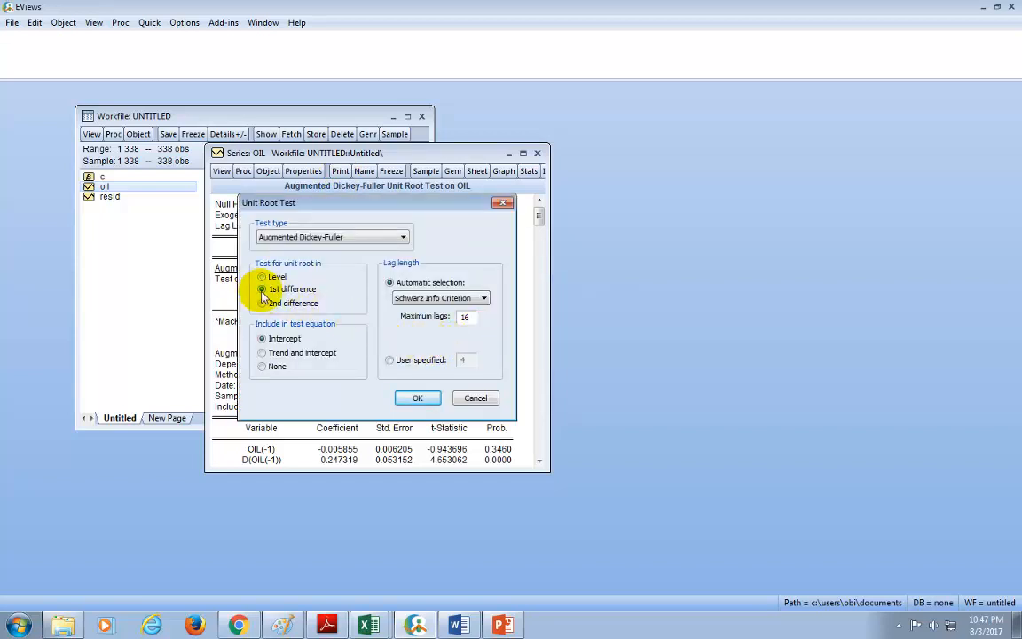
click(417, 398)
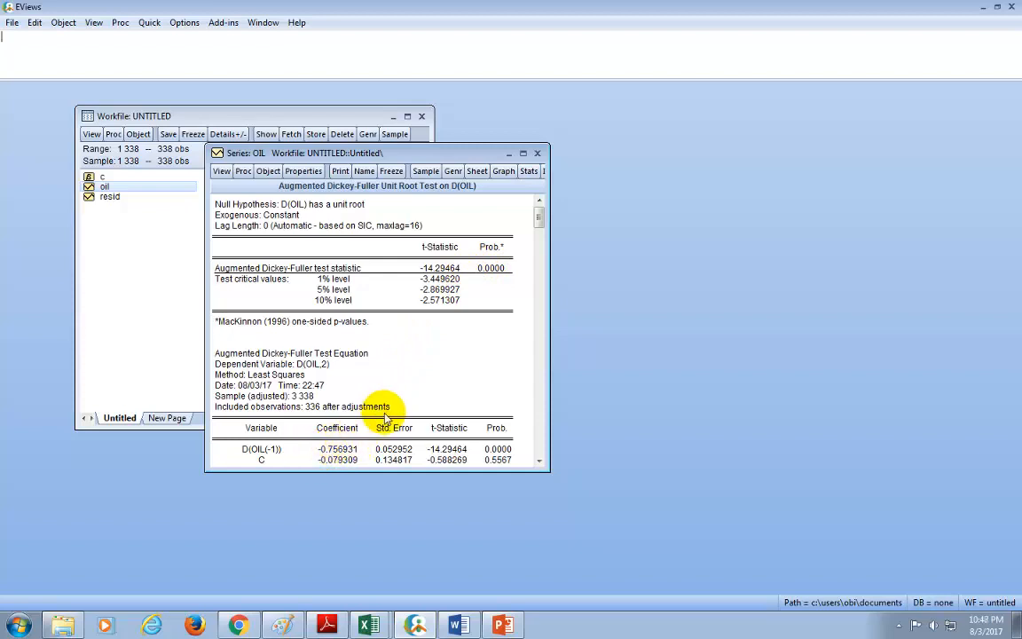
click(538, 155)
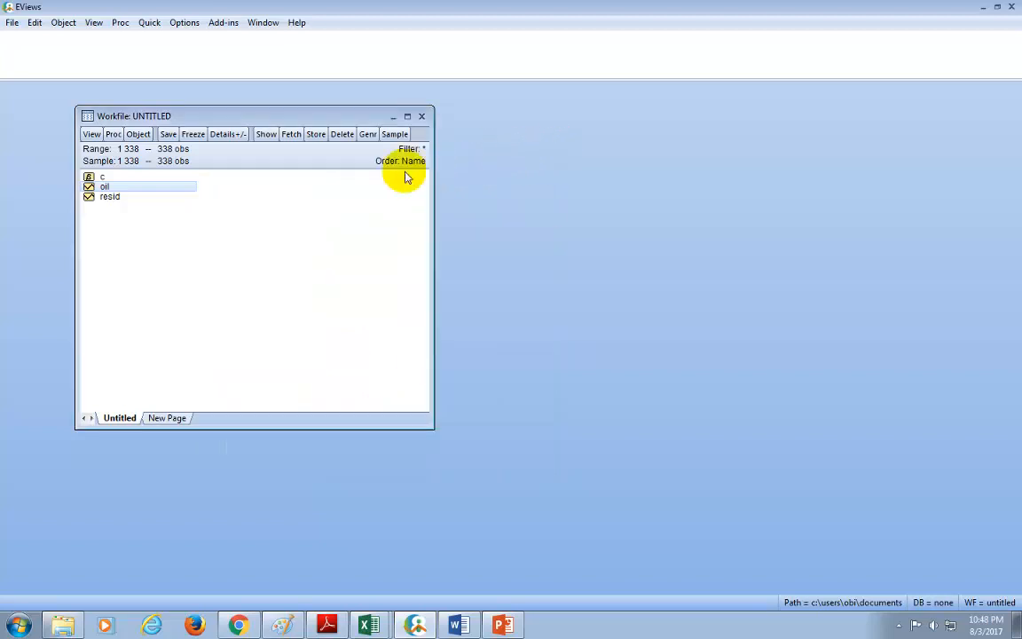
Step: Reopen the oil series and run its Augmented Dickey-Fuller unit root test in level with intercept directly from the series window
click(129, 189)
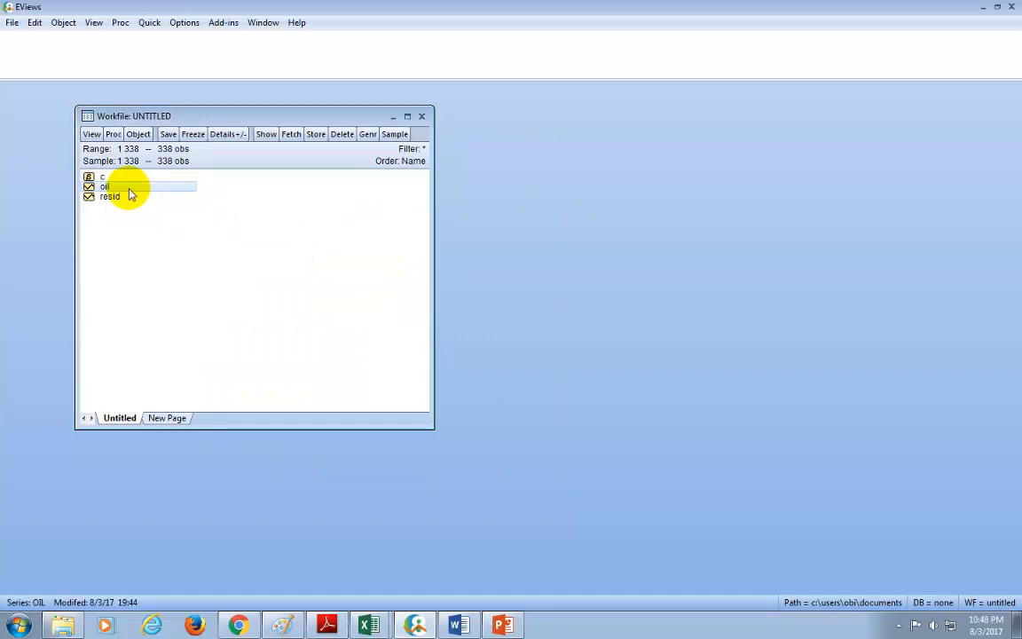
double_click(129, 188)
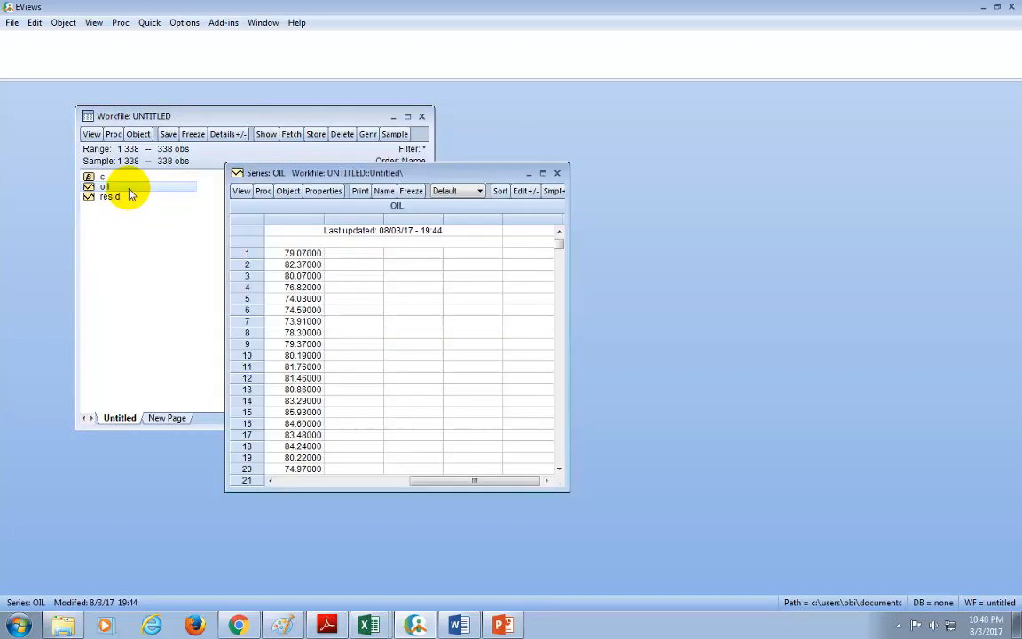
click(241, 192)
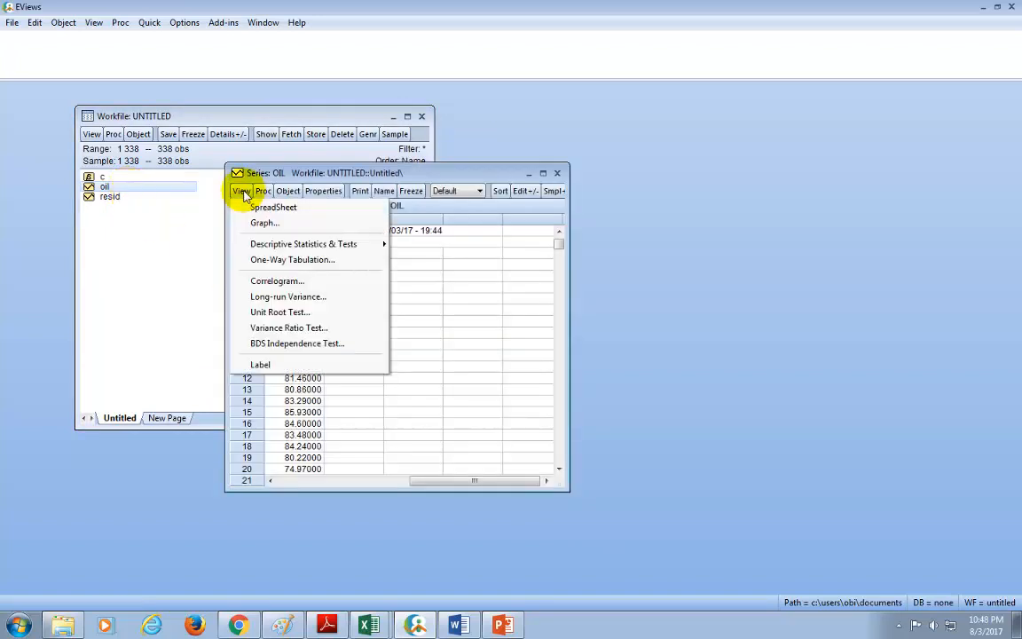
click(262, 313)
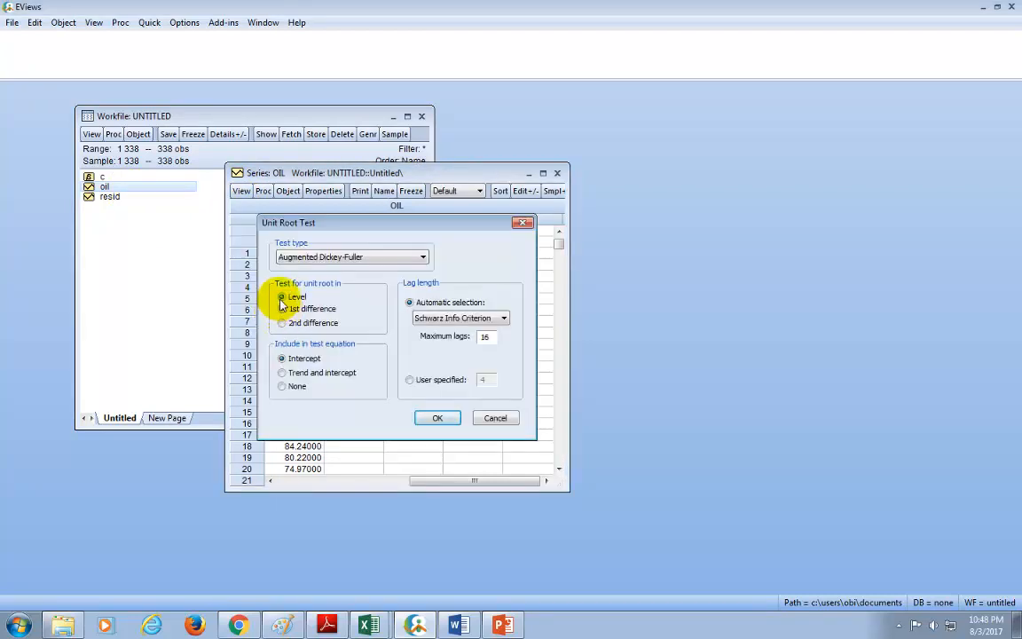
click(437, 419)
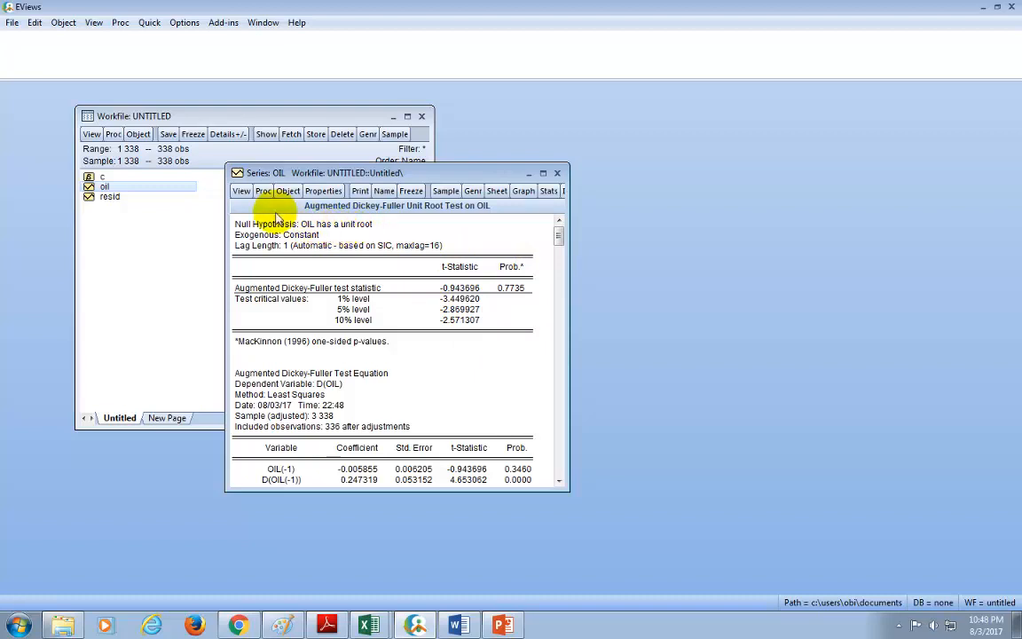
Step: Run the oil series' Augmented Dickey-Fuller unit root test in 1st difference with intercept and automatic Schwarz lag selection, directly from the series window
click(241, 191)
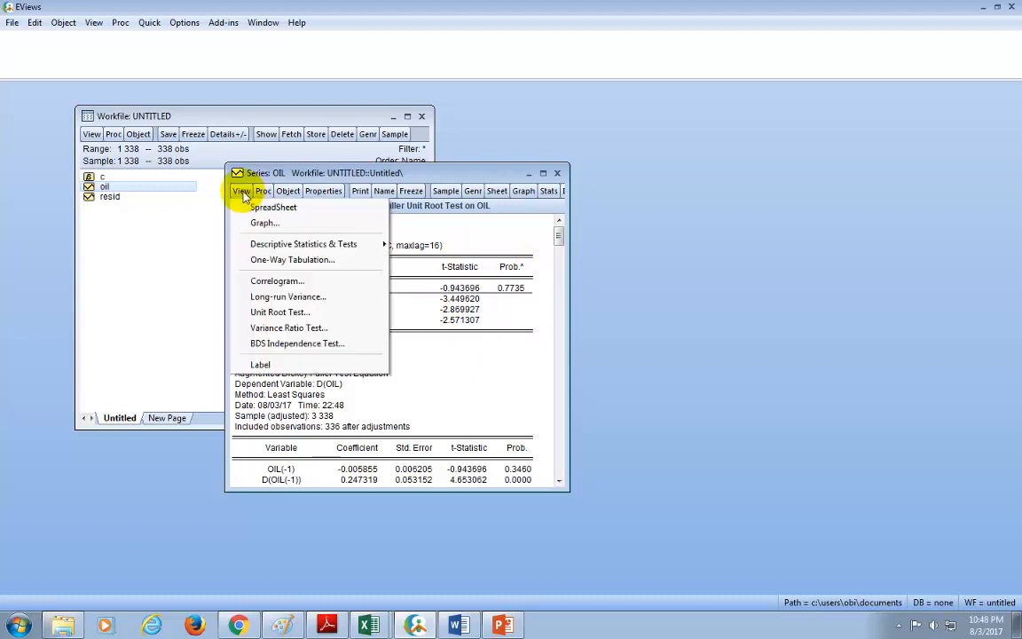
click(273, 312)
click(293, 309)
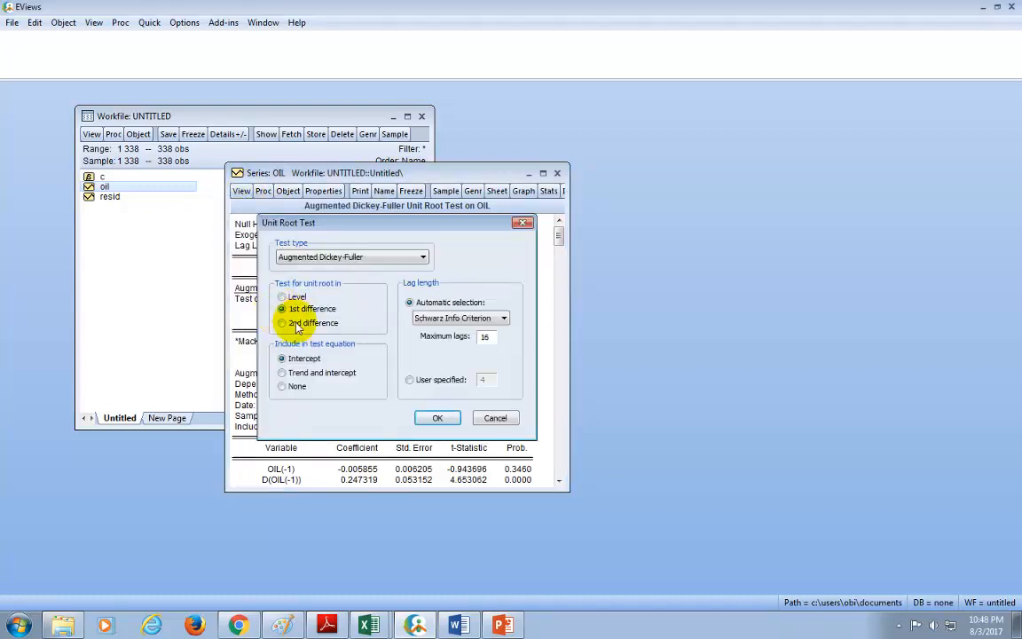
click(436, 420)
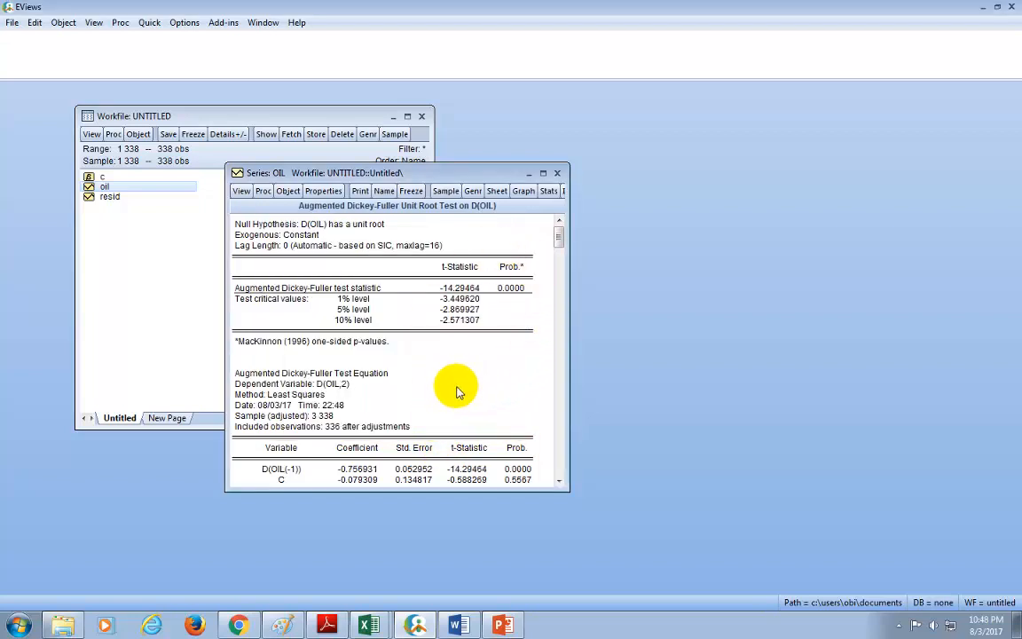
click(149, 22)
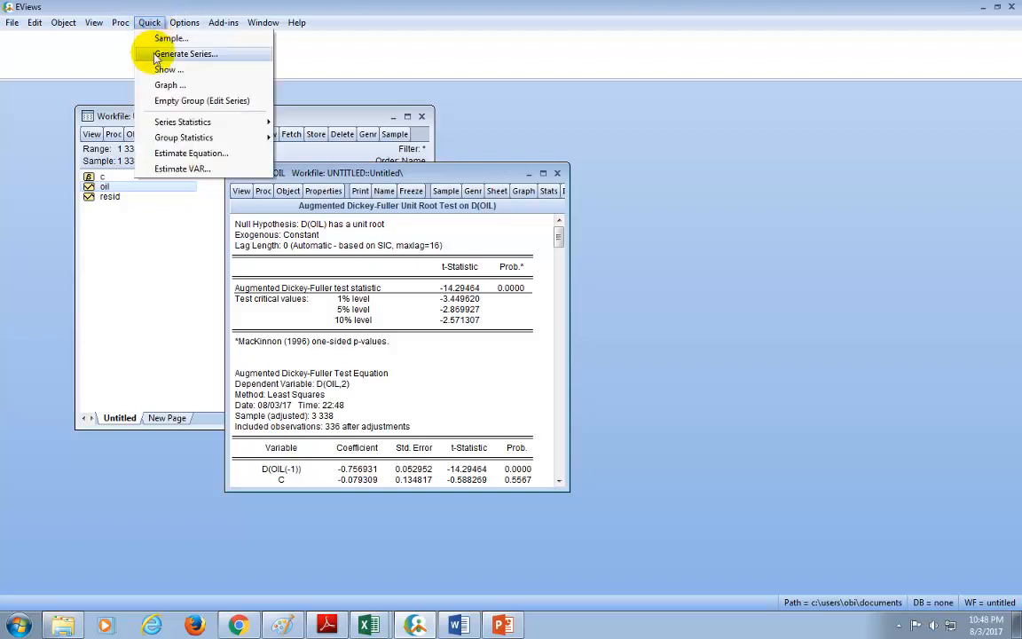
mouse_move(183, 123)
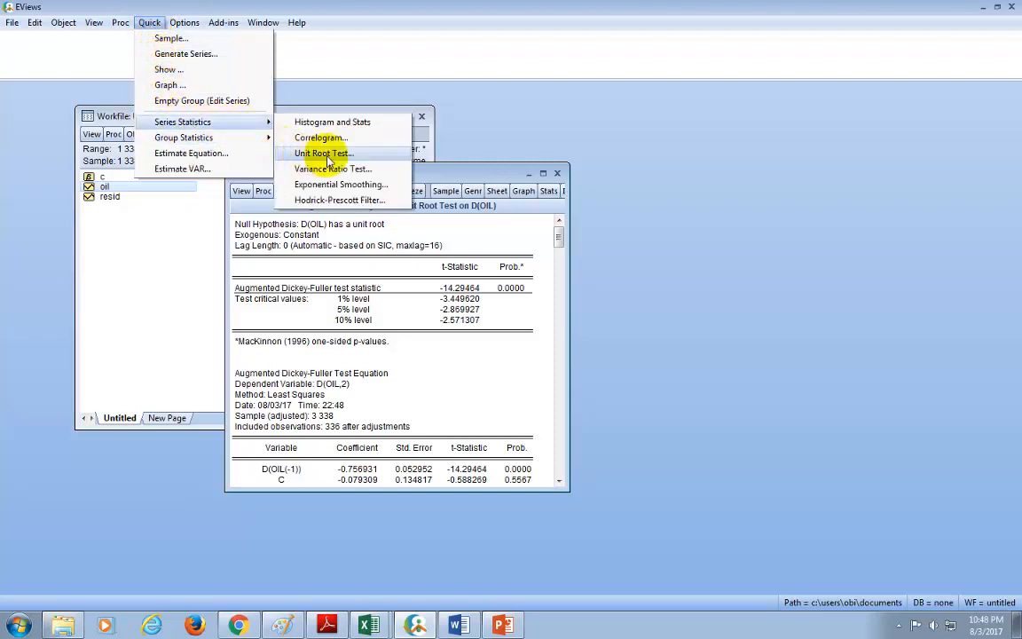
click(479, 145)
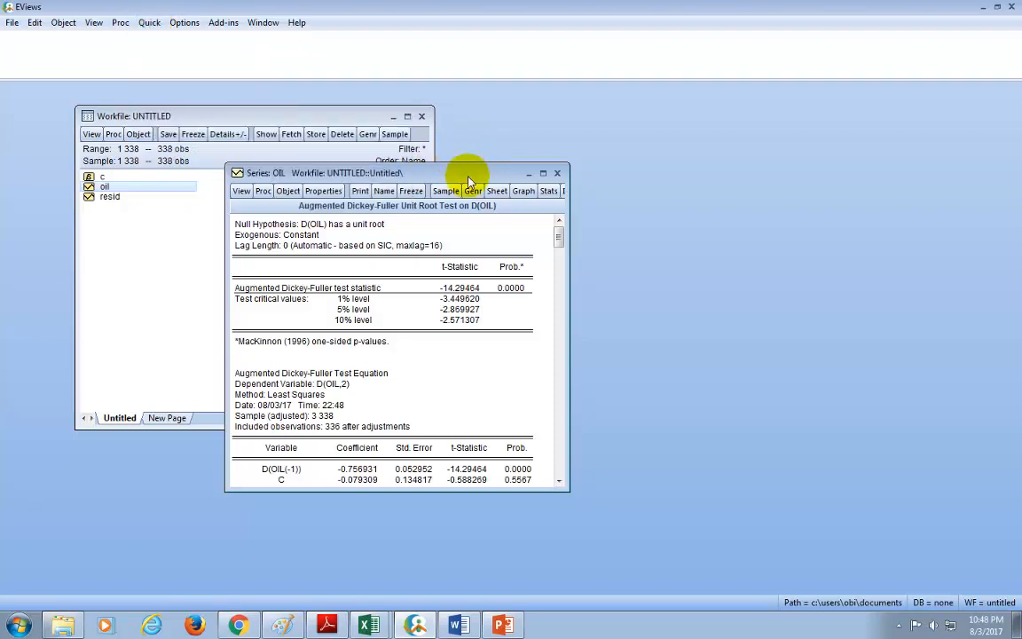